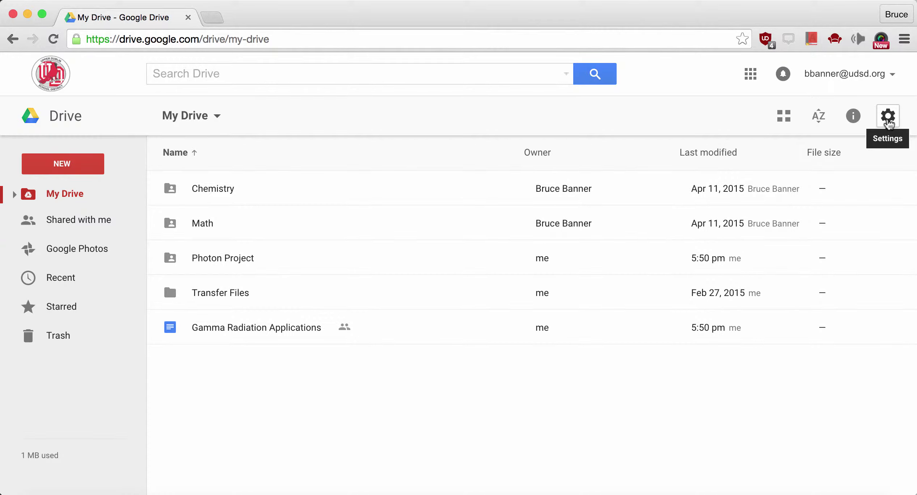
Step: Review the general Drive settings, including upload conversion, offline sync and density, and close them
left_click(889, 120)
left_click(828, 150)
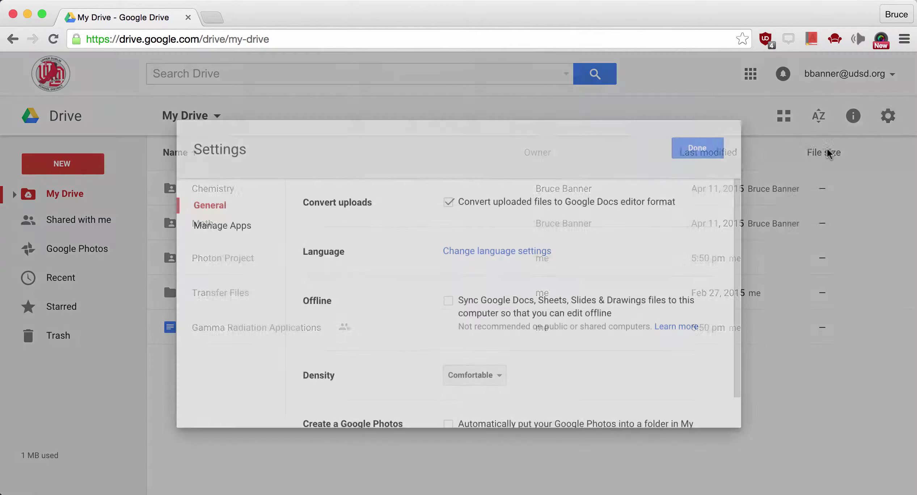
scroll(610, 271, "down", 1)
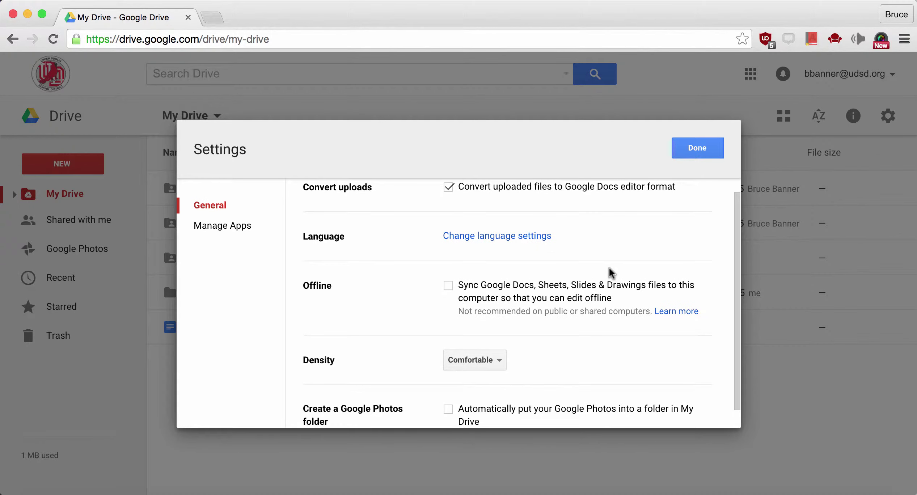
scroll(471, 198, "up", 1)
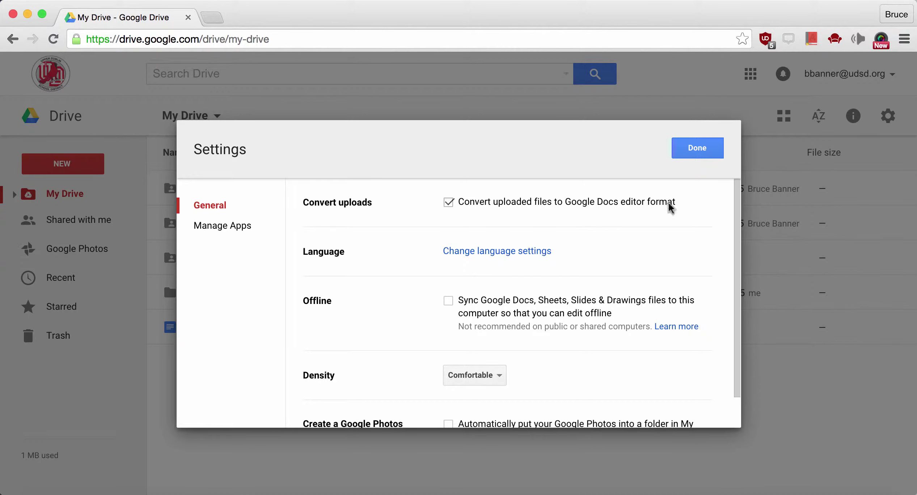
left_click(692, 152)
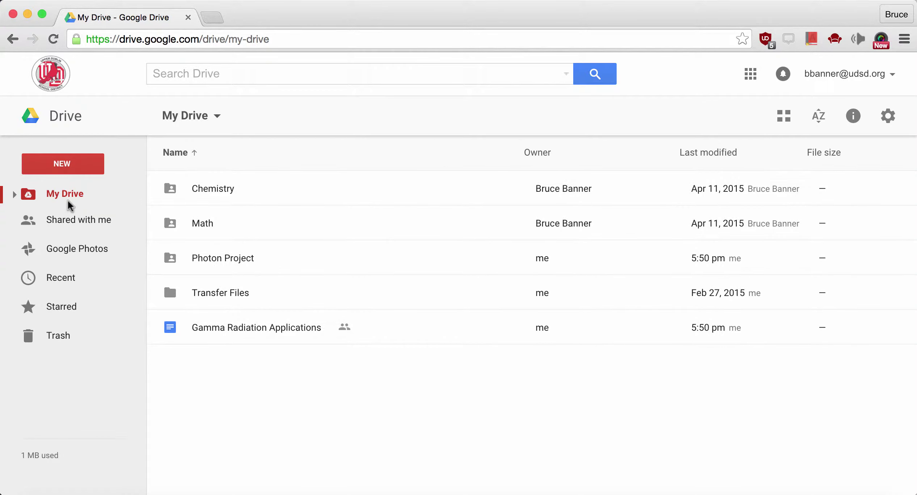
Step: Expand the My Drive folder tree, view the contents of the Chemistry and Math folders, and collapse the tree again
left_click(15, 195)
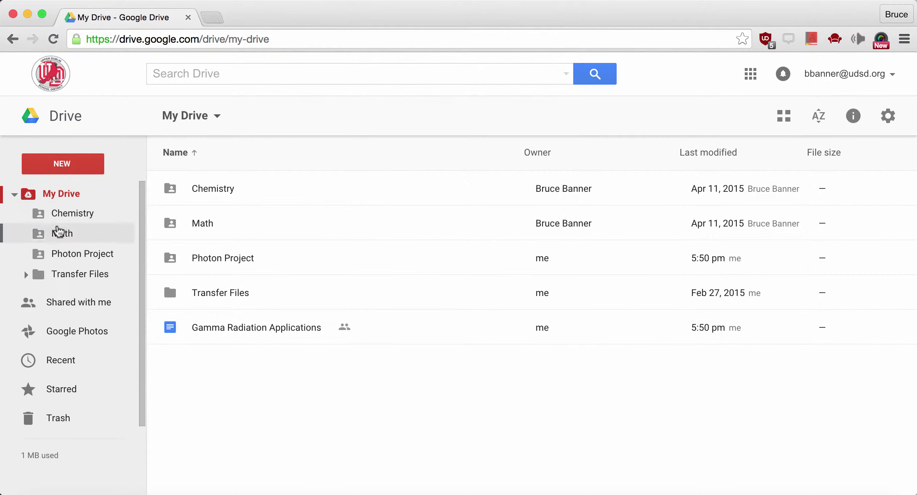
left_click(72, 214)
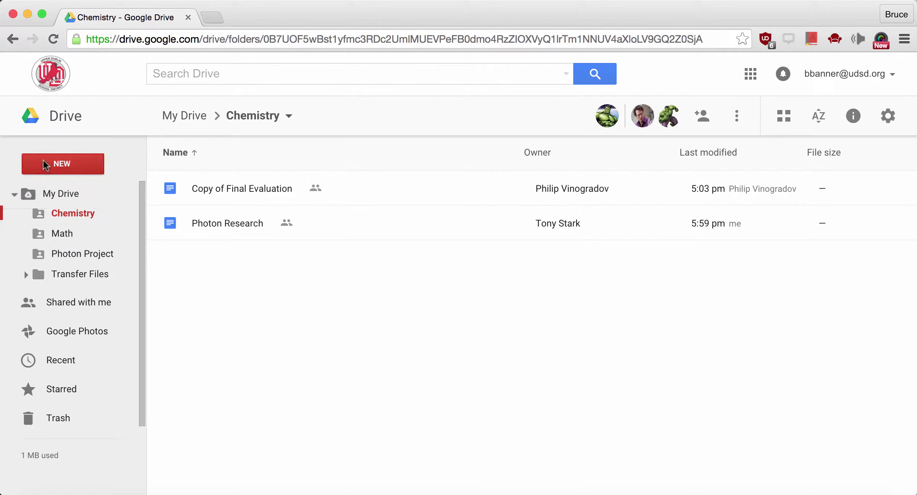
left_click(54, 232)
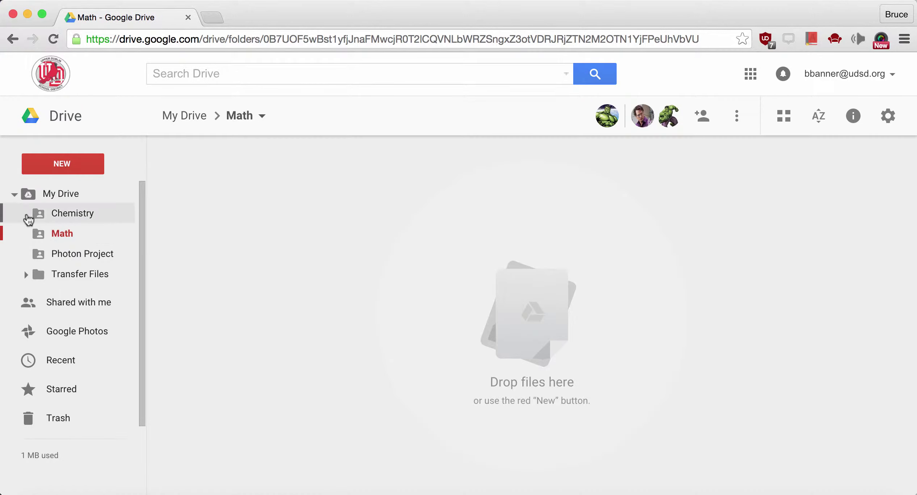
left_click(16, 196)
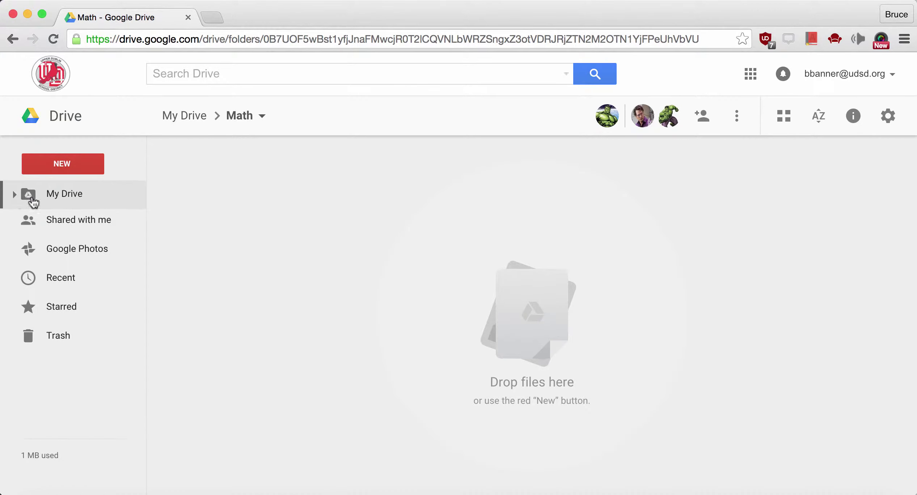
Step: Move the shared Photon Research document into the Photon Project folder and accept moving it out of Chemistry
left_click(102, 231)
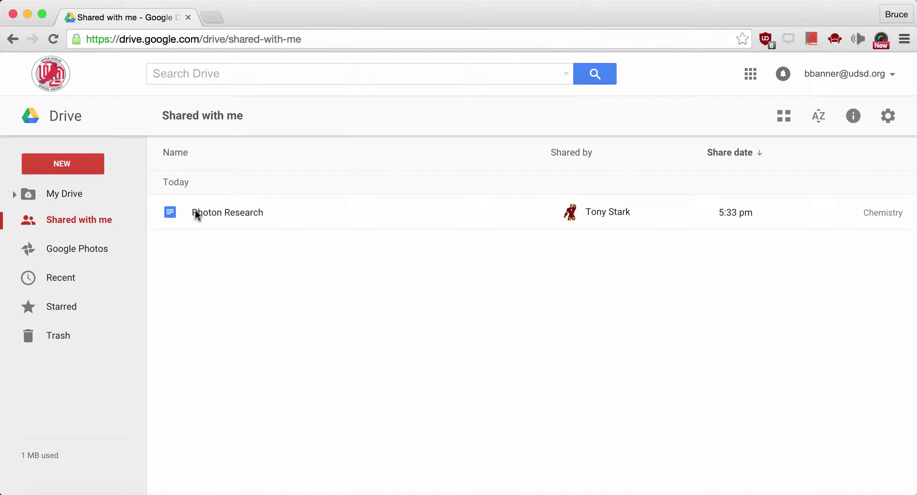
left_click(295, 216)
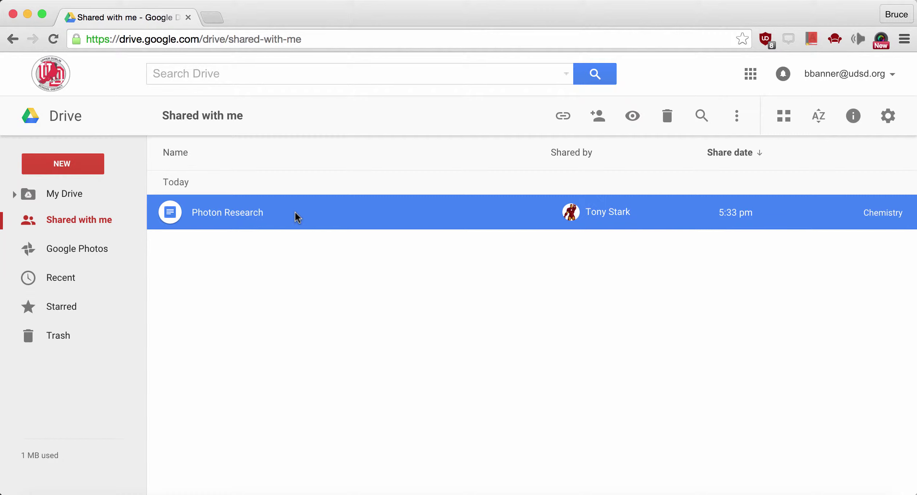
left_click_drag(295, 214, 67, 250)
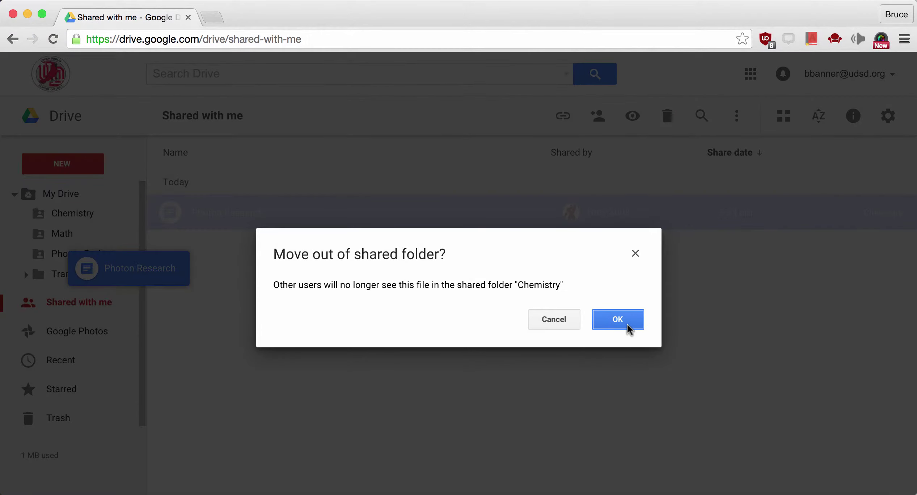
left_click(622, 322)
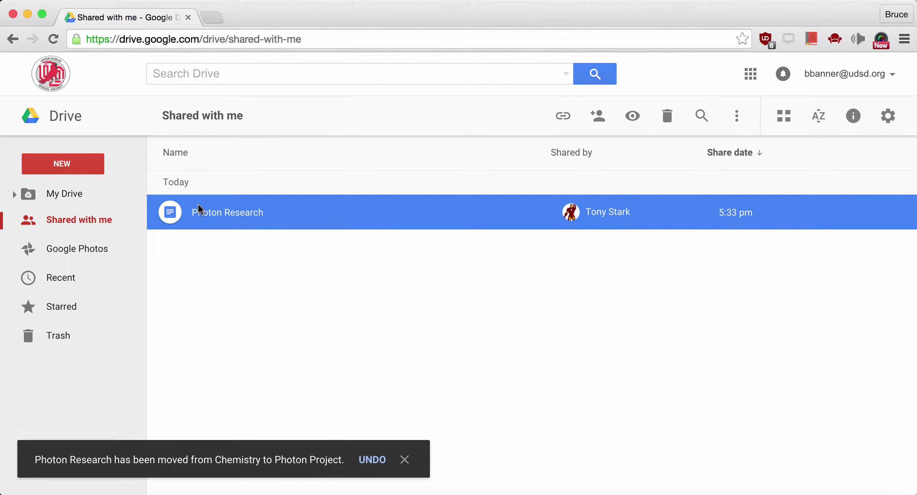
Step: Open the Photon Research document from the Photon Project folder in My Drive
left_click(73, 194)
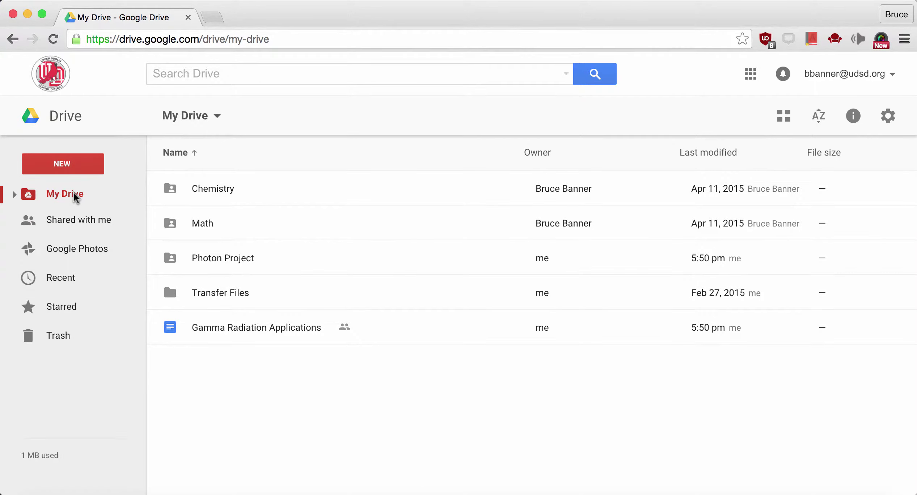
double_click(222, 261)
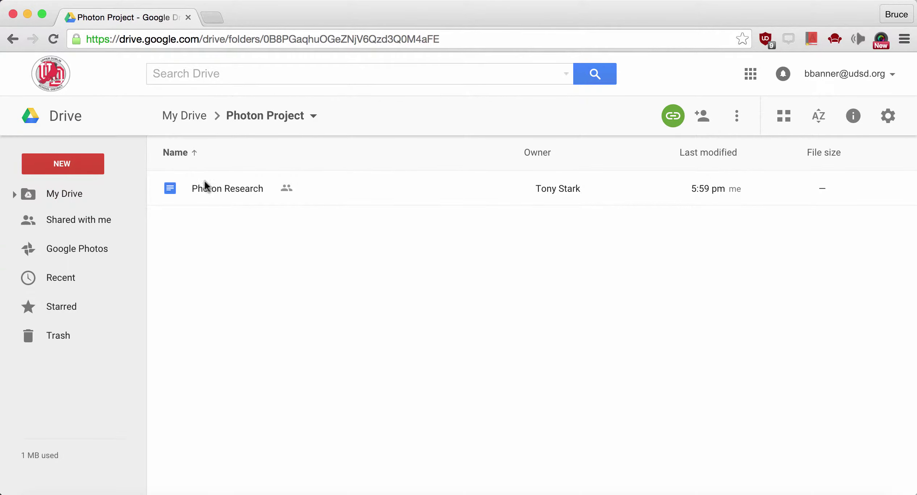
double_click(240, 187)
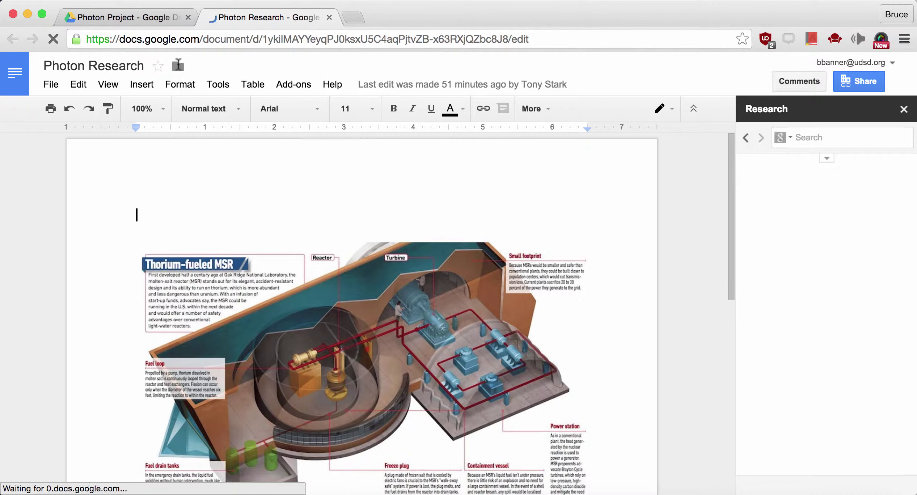
left_click(178, 67)
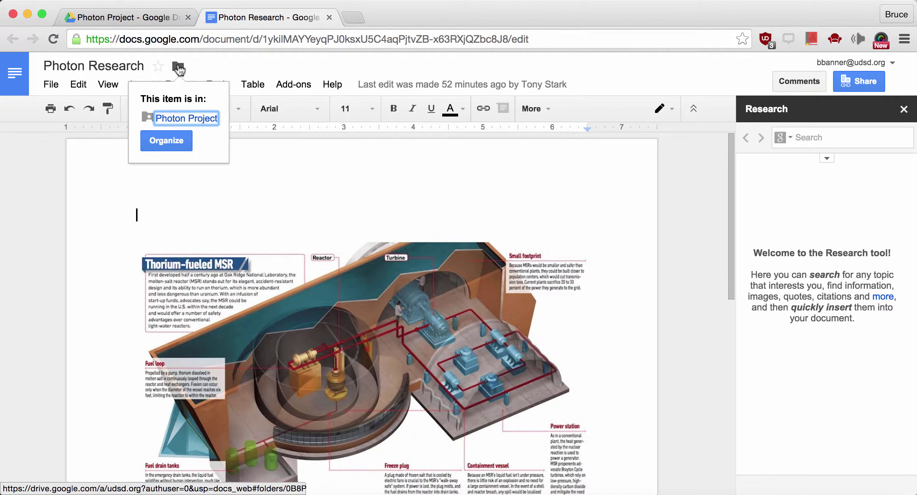
left_click(167, 141)
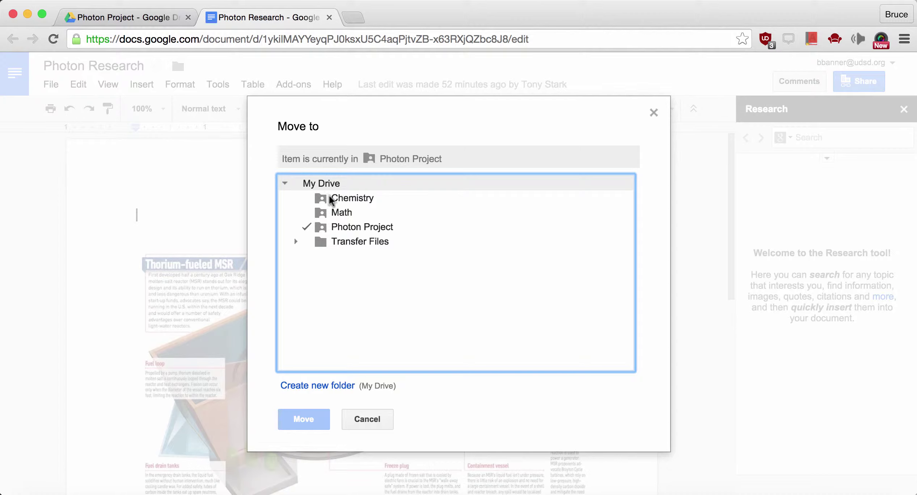
left_click(313, 198)
left_click(312, 212)
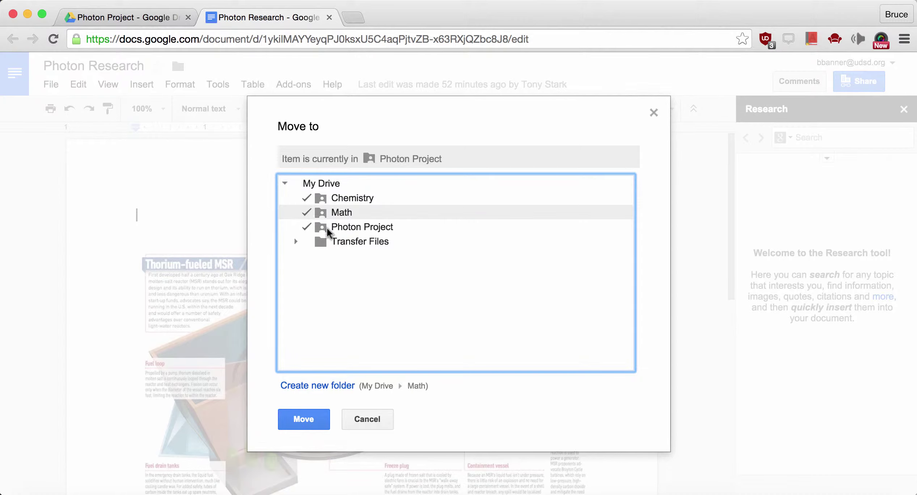
left_click(312, 242)
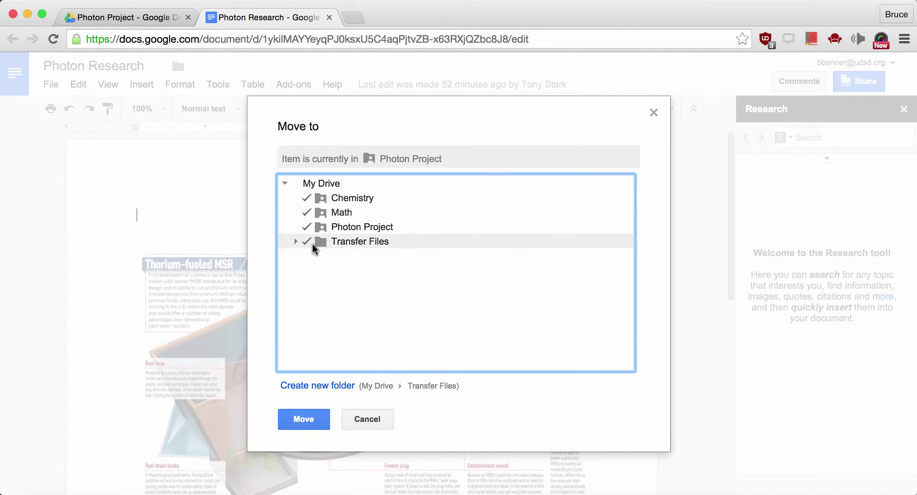
left_click(379, 420)
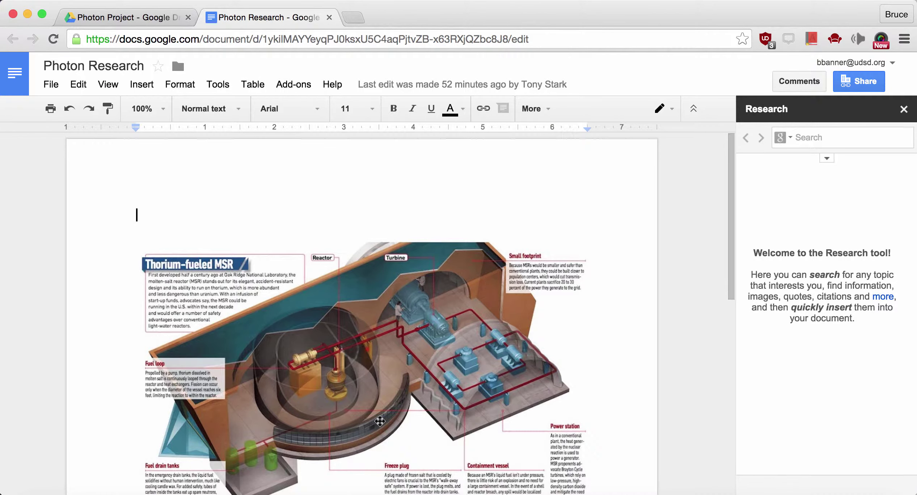
Step: Close the Photon Research document and return to the top level of My Drive
left_click(329, 17)
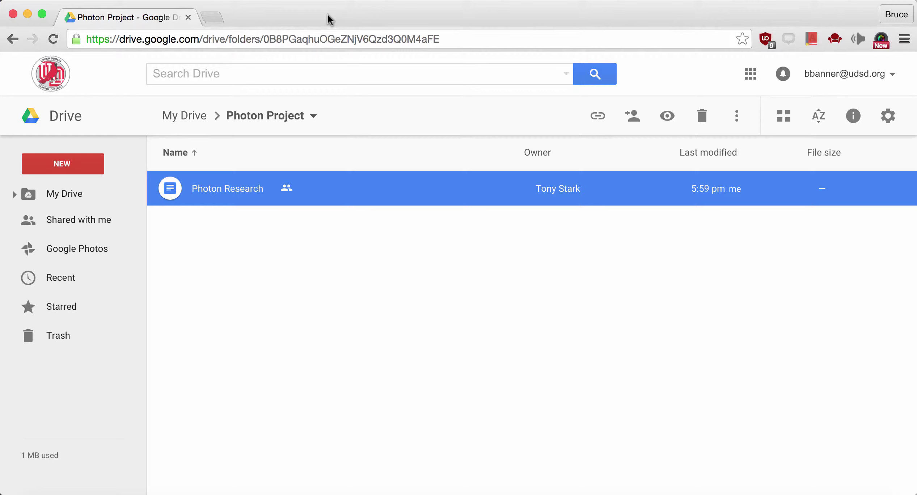
left_click(77, 195)
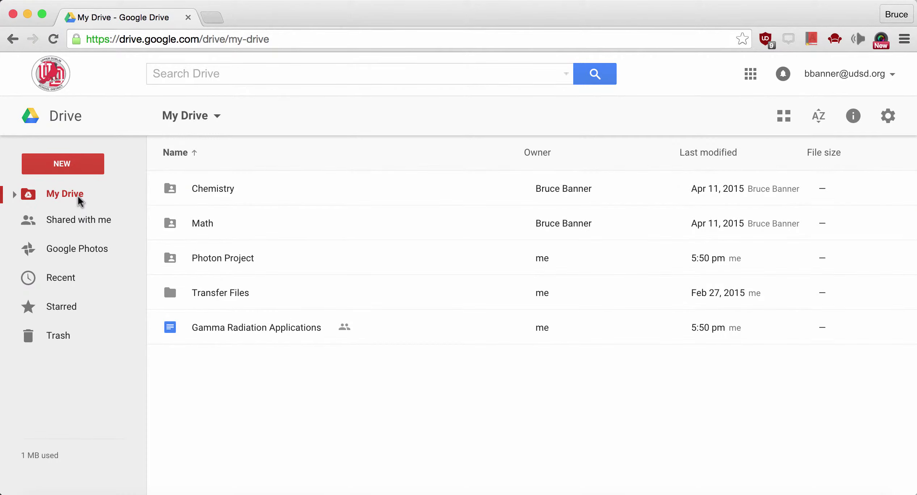
Step: Browse the catalogue of additional apps that can be connected to Drive and close it
left_click(77, 163)
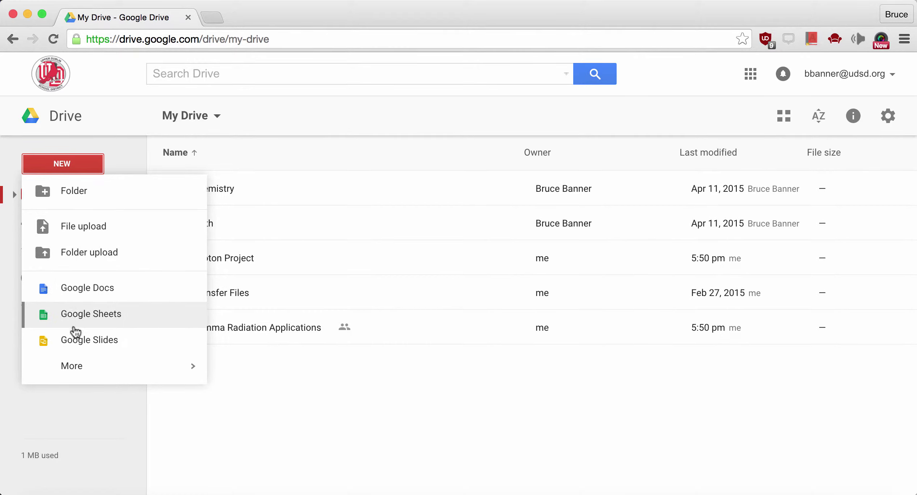
mouse_move(76, 367)
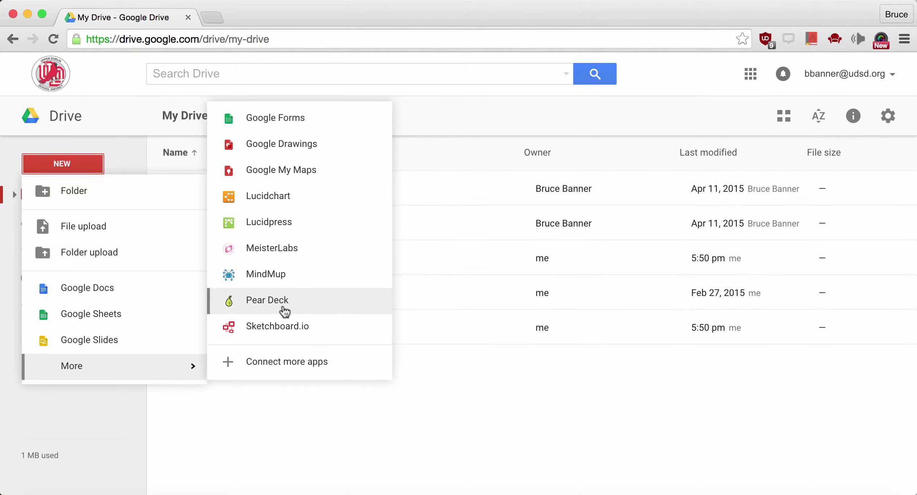
left_click(284, 364)
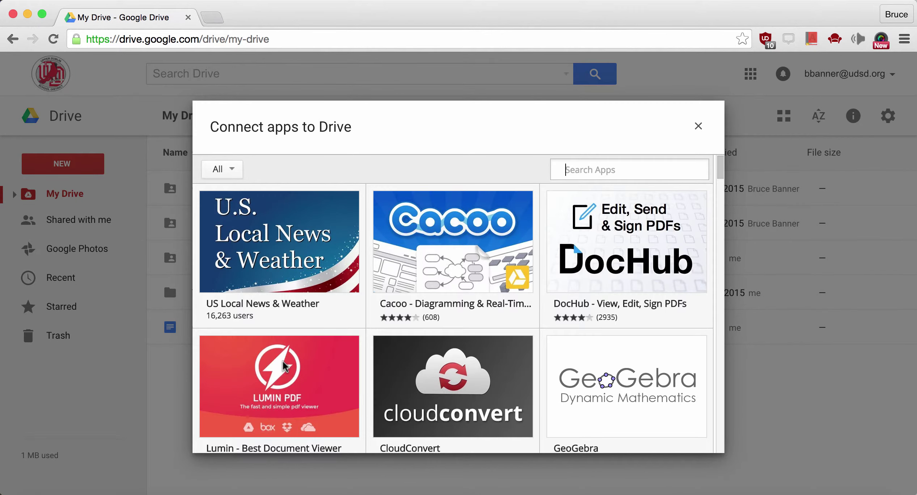
scroll(510, 321, "down", 3)
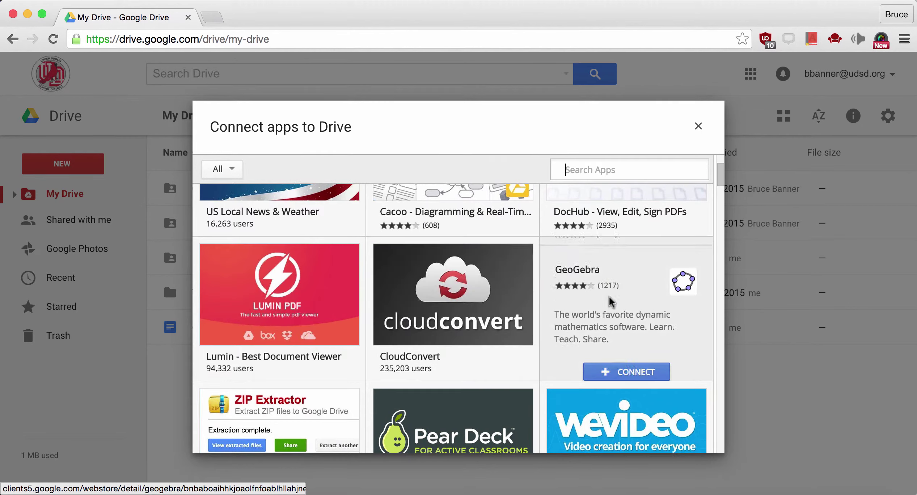
scroll(610, 323, "down", 3)
scroll(611, 322, "down", 5)
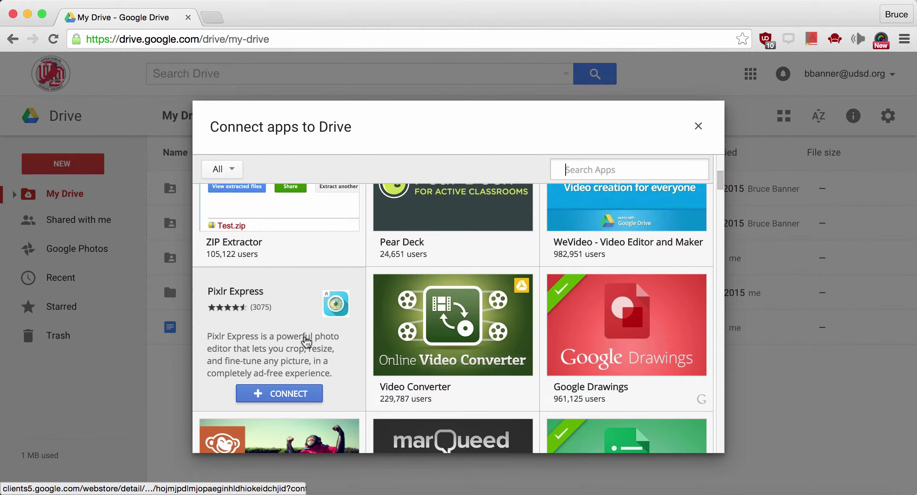
scroll(306, 341, "down", 2)
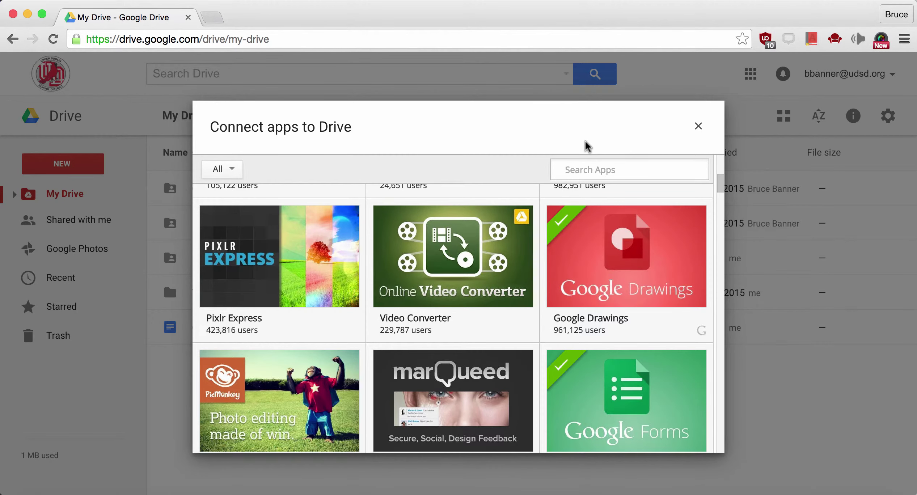
left_click(698, 127)
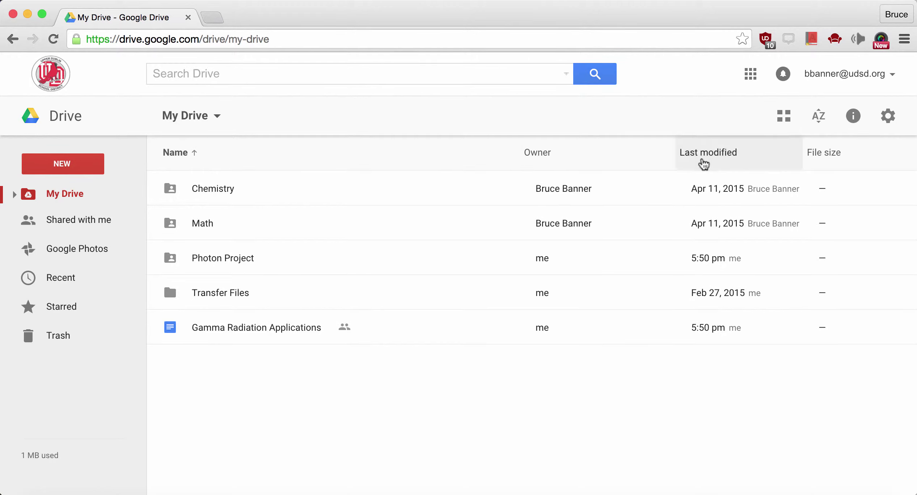
Step: Preview the My Drive contents as a grid and return to the list layout
left_click(792, 119)
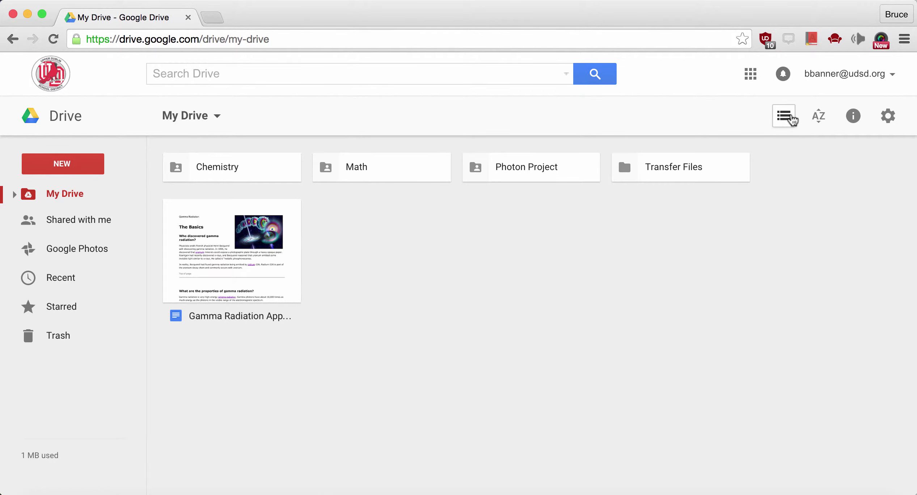
left_click(792, 120)
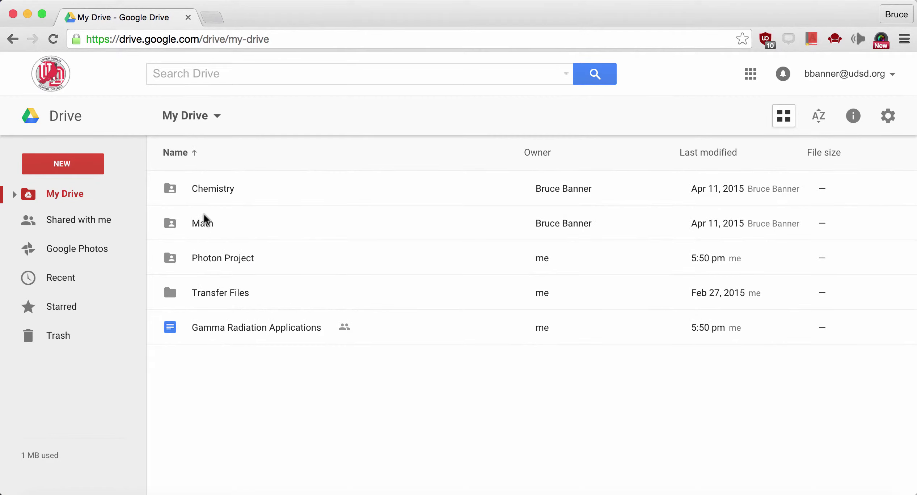
Step: Change the Math folder's color to green and deselect the folder
left_click(203, 224)
right_click(204, 228)
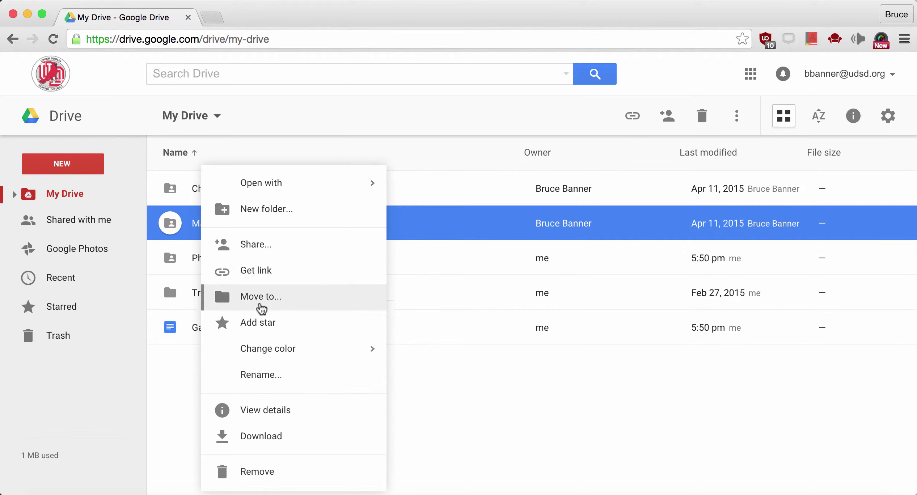
mouse_move(265, 348)
left_click(427, 360)
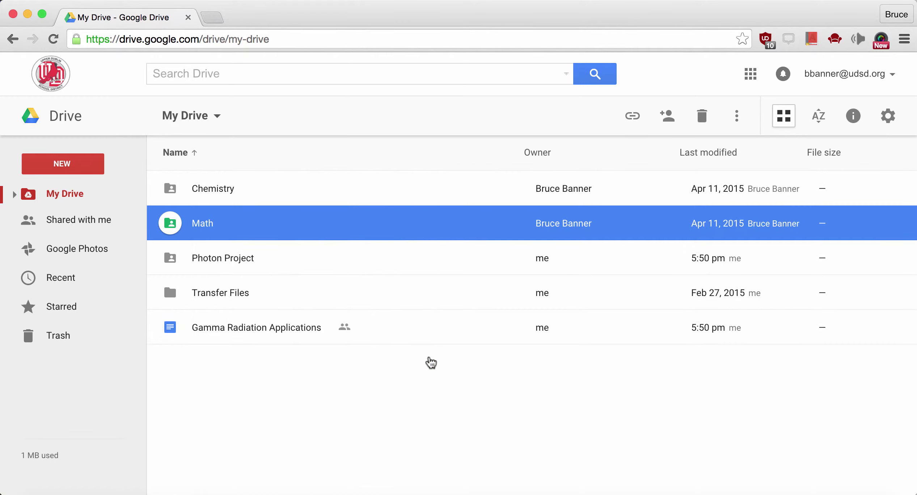
left_click(278, 405)
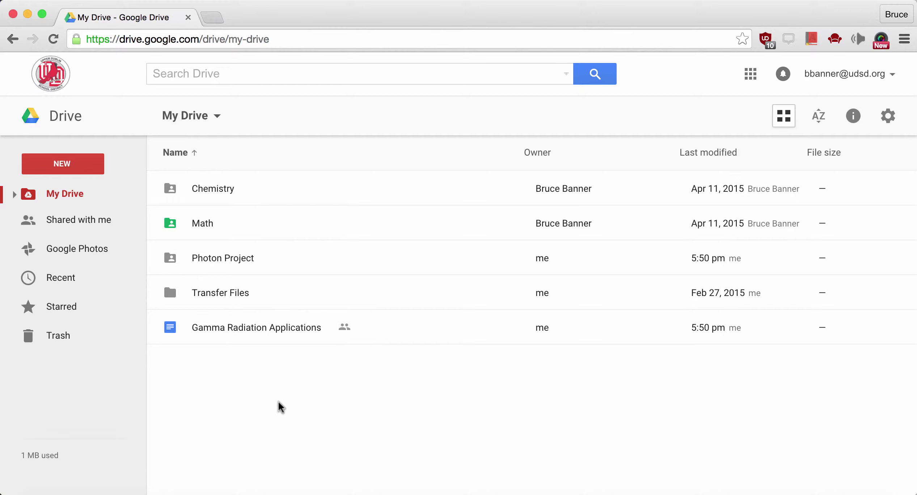
Step: Upload TemplateSustainabilityandtheDevelopingWorld.docx from the Desktop folder to My Drive, view the converted document and close it
left_click(87, 166)
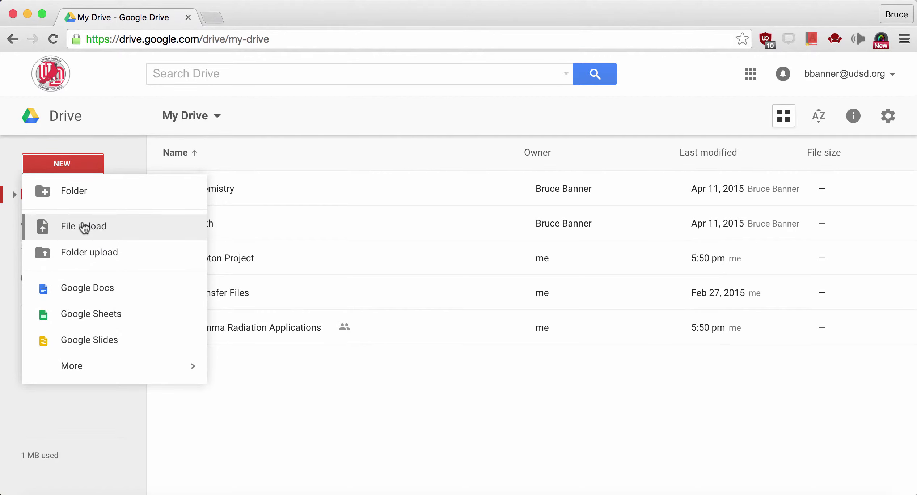
left_click(84, 227)
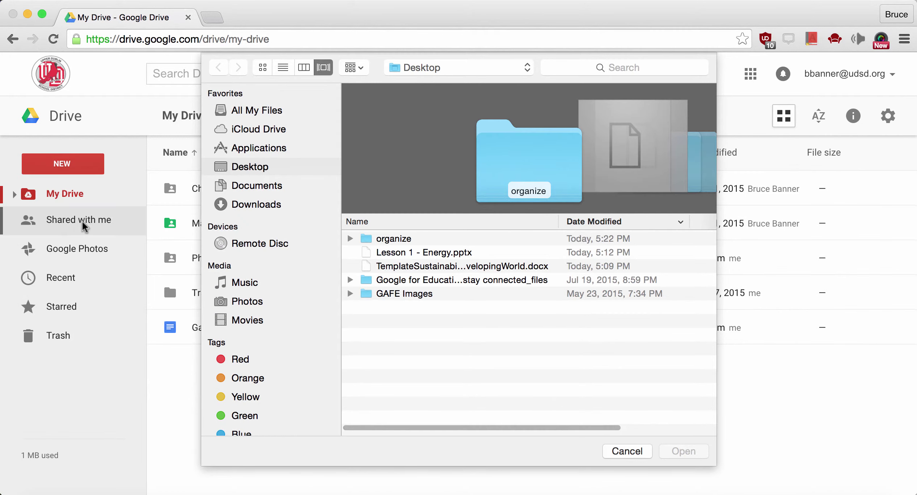
double_click(441, 267)
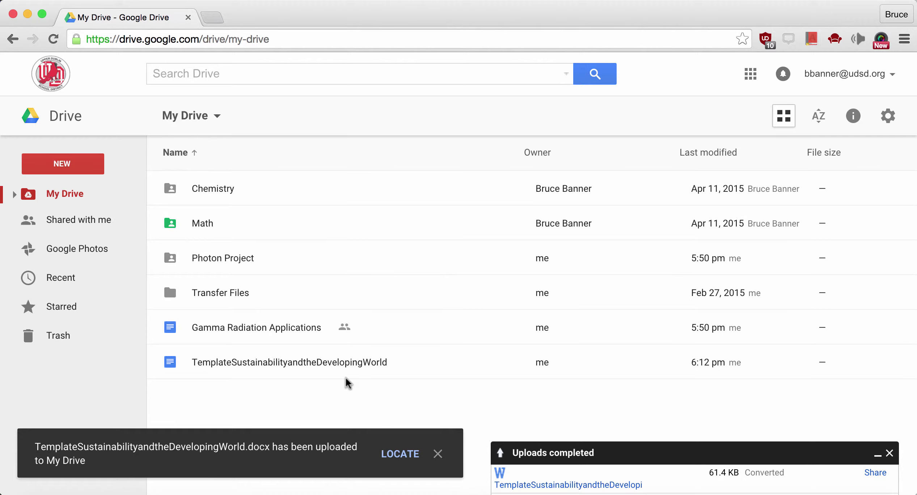
left_click(286, 362)
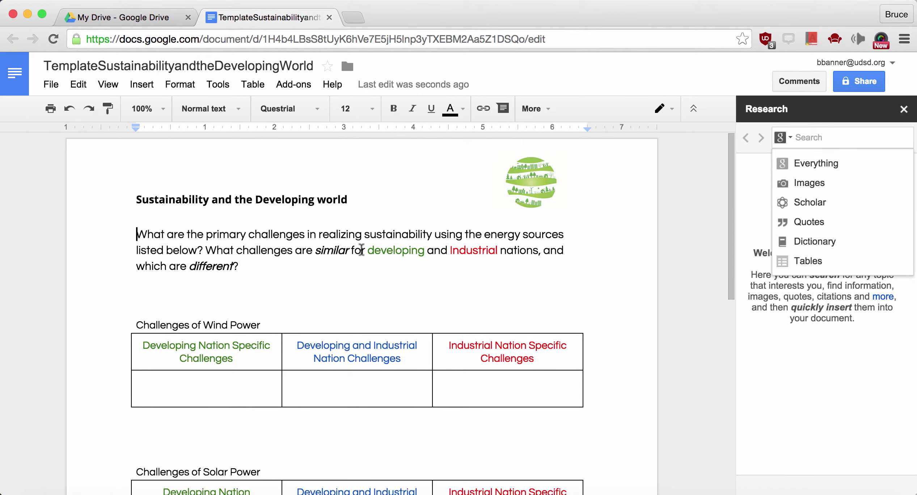
left_click(330, 17)
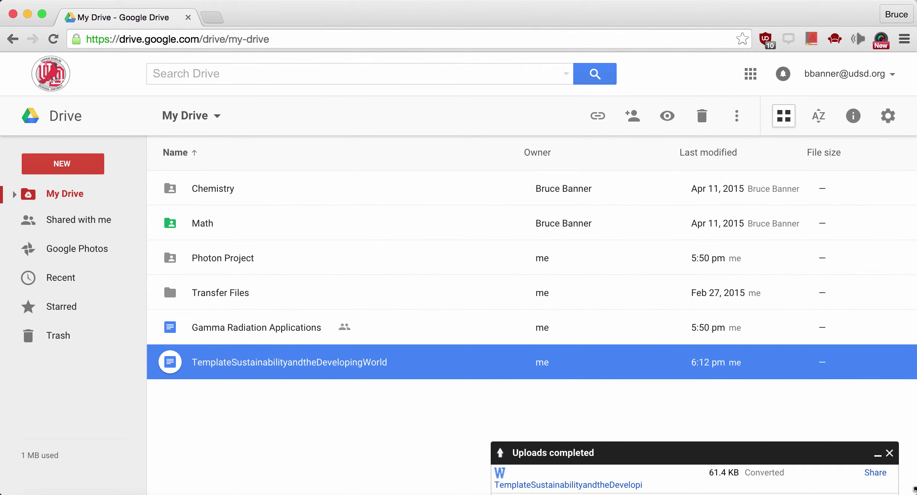
Step: Narrow the browser window, upload Lesson 1 - Energy.pptx from the computer's desktop to My Drive, and preview the contents as a grid
left_click_drag(915, 488, 837, 489)
mouse_move(883, 270)
left_click_drag(882, 270, 473, 274)
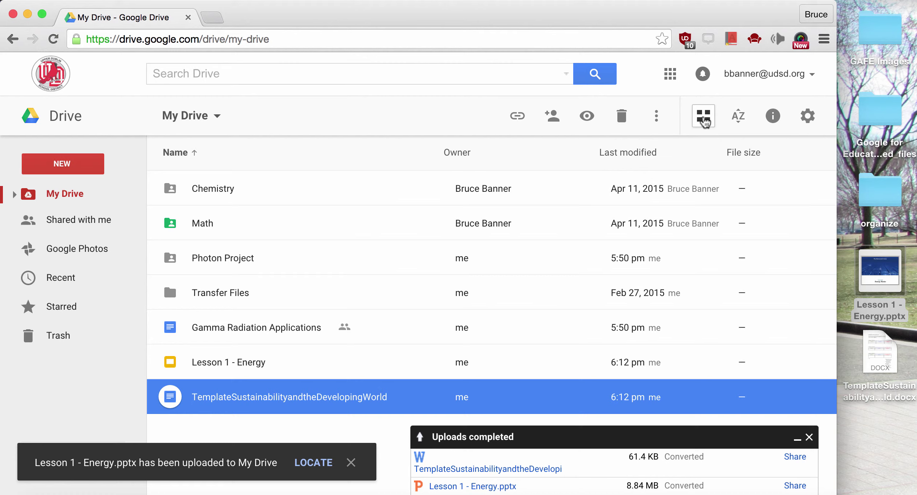
left_click(704, 118)
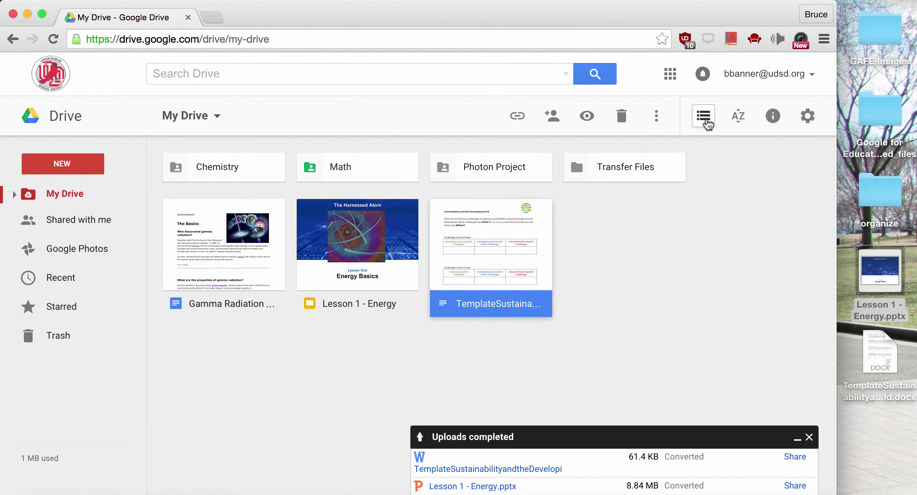
left_click(707, 121)
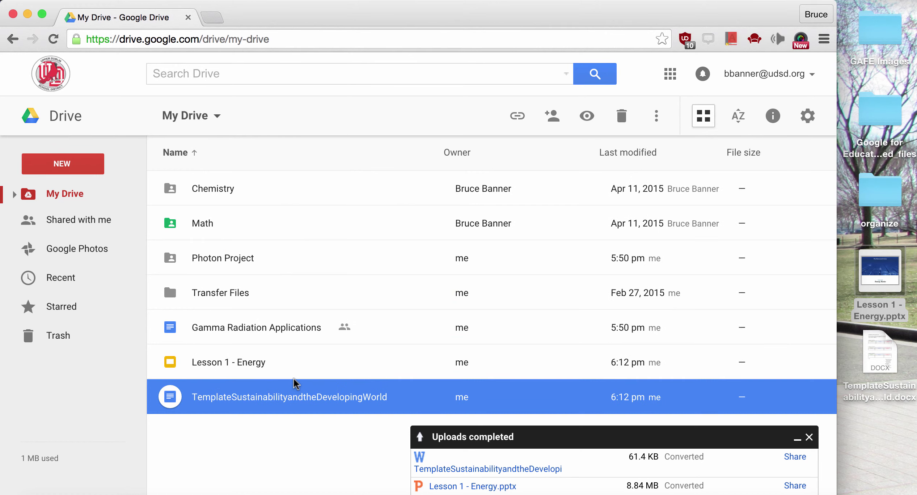
Step: Open the Photon Research document from the Photon Project folder and bring up its sharing settings
double_click(225, 264)
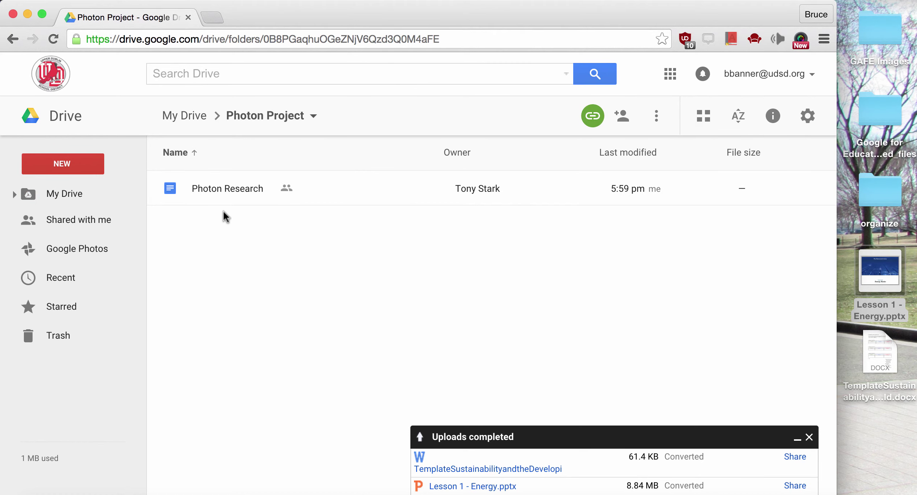
left_click(224, 192)
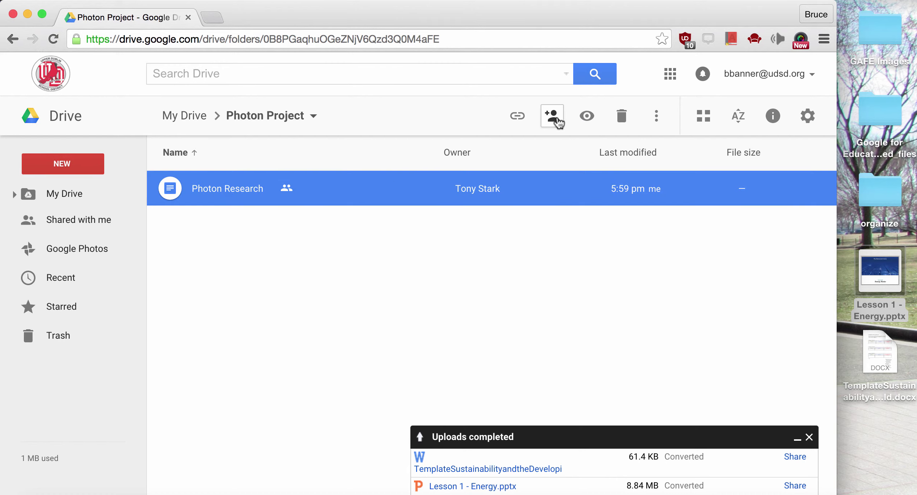
double_click(242, 189)
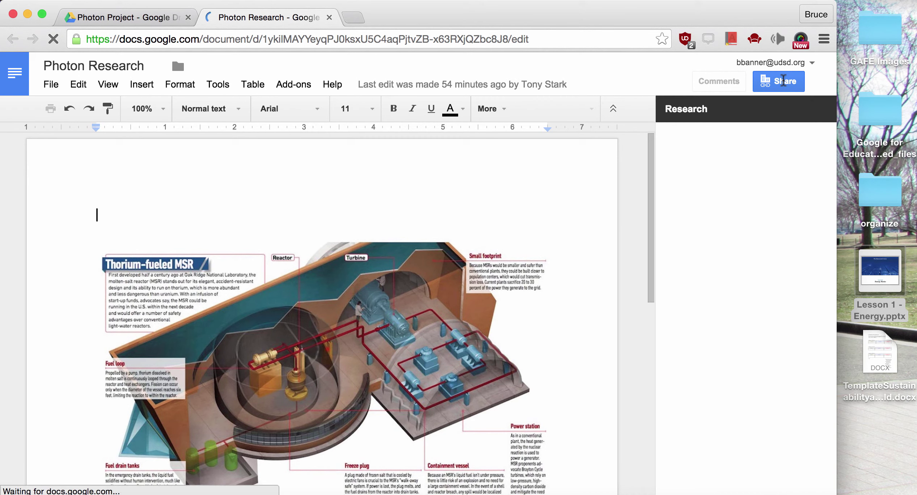
left_click(775, 78)
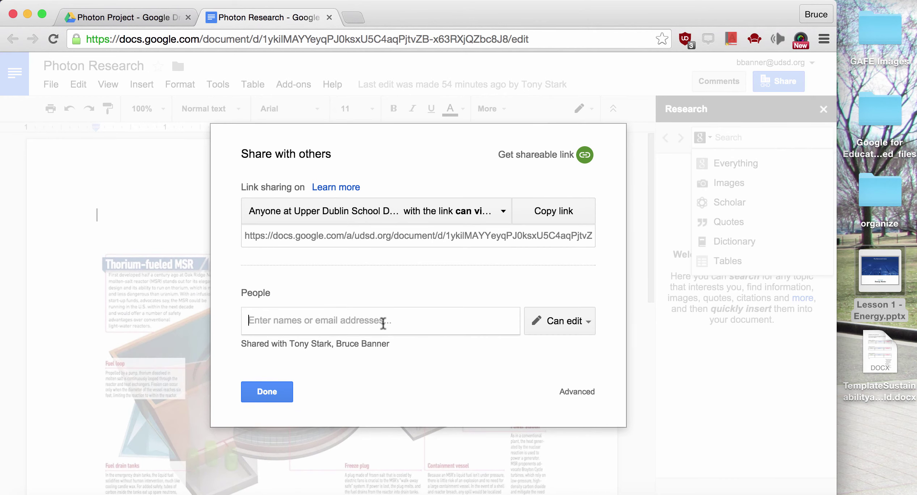
Step: Enter a person to share the document with, view the available permission levels, cancel the invitation and close the sharing settings
left_click(382, 324)
type("ppa")
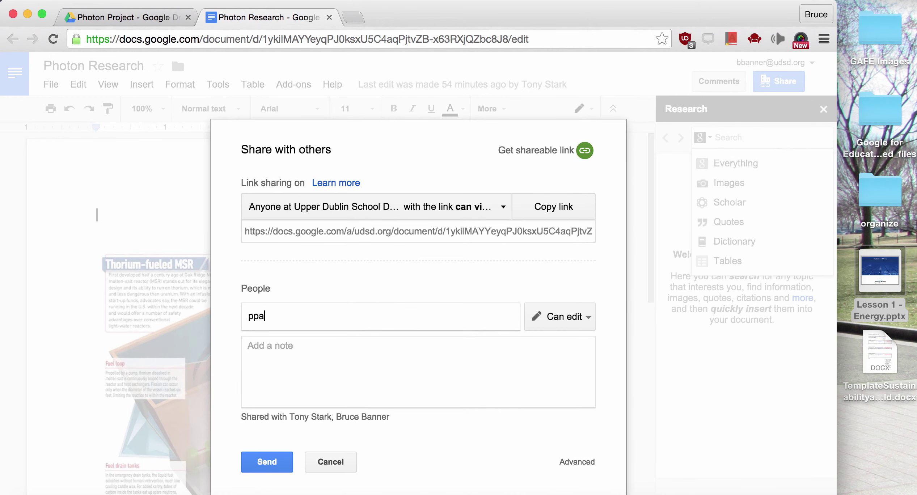
type("rker")
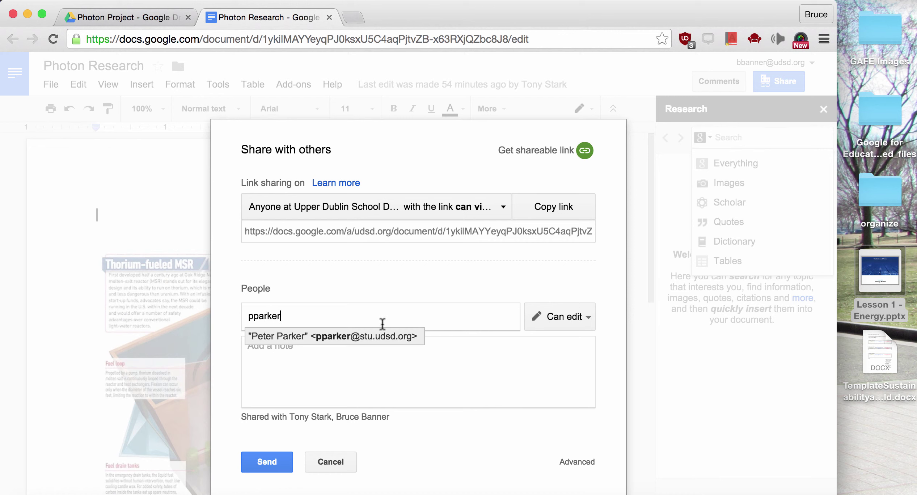
left_click(368, 337)
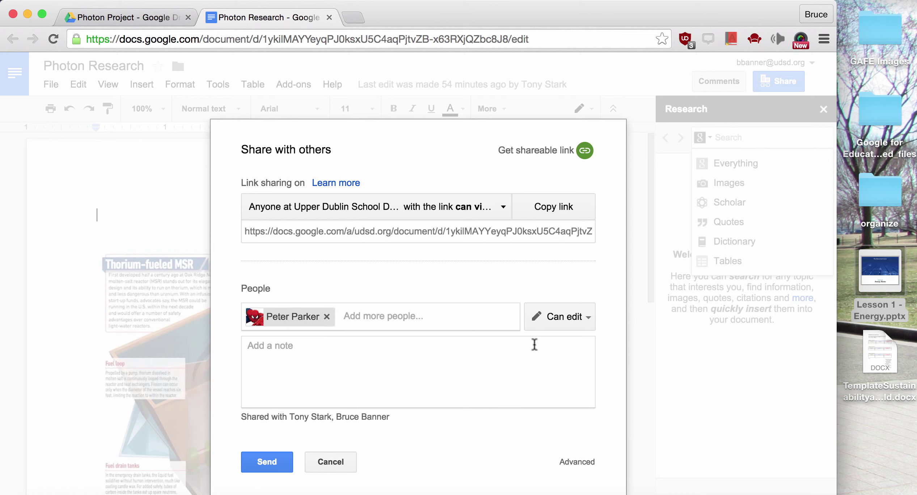
left_click(567, 325)
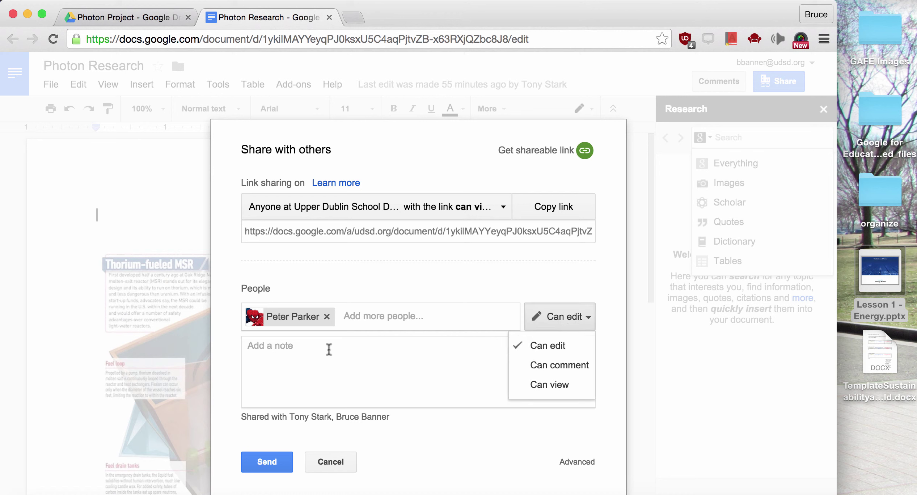
left_click(336, 467)
left_click(263, 394)
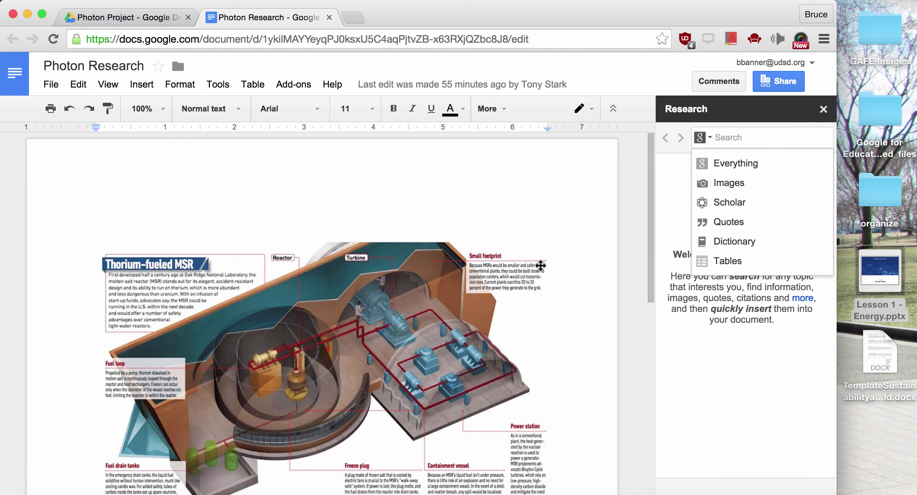
Step: Close the Photon Research document and return to the top level of My Drive
scroll(540, 265, "down", 2)
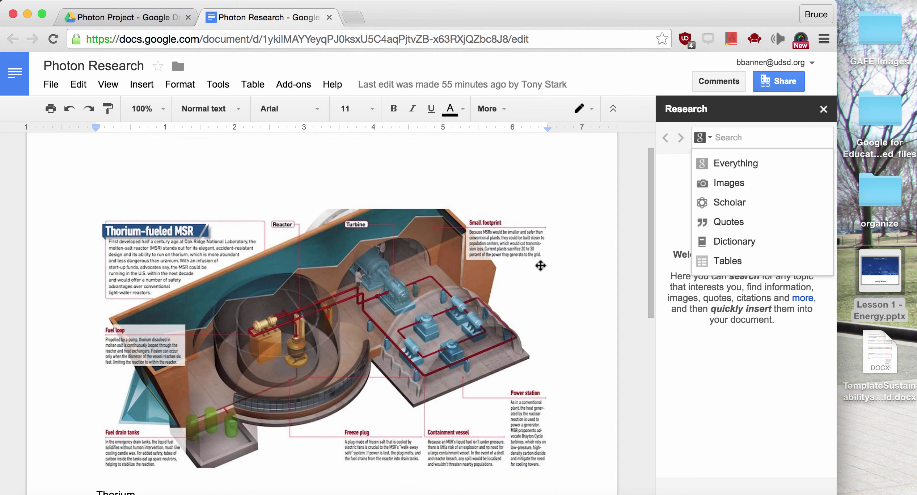
left_click(329, 17)
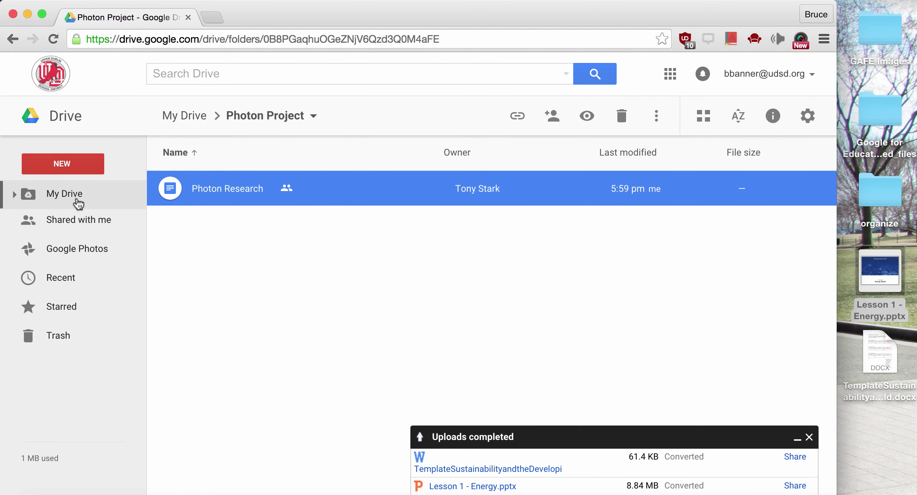
left_click(77, 200)
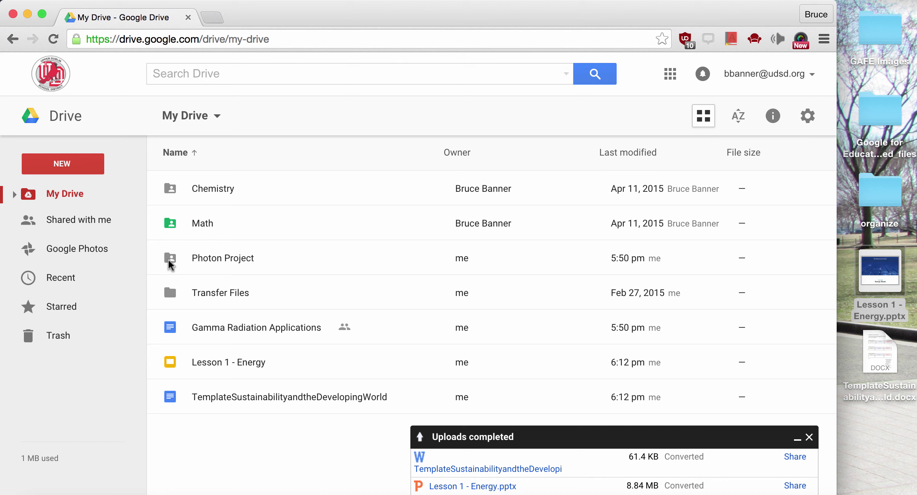